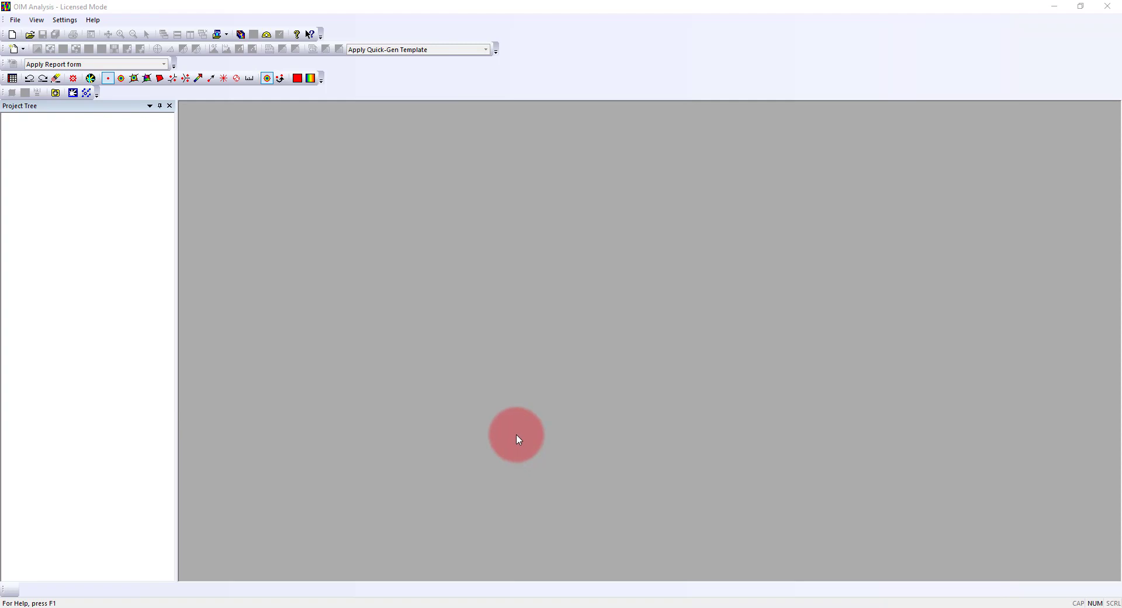
Create a new project and add the Rolled Aluminum.osc sample scan to it as a dataset
{"action": "left_click", "coordinate": [13, 49]}
{"action": "right_click", "coordinate": [37, 117]}
{"action": "mouse_move", "coordinate": [88, 125]}
{"action": "left_click", "coordinate": [178, 128]}
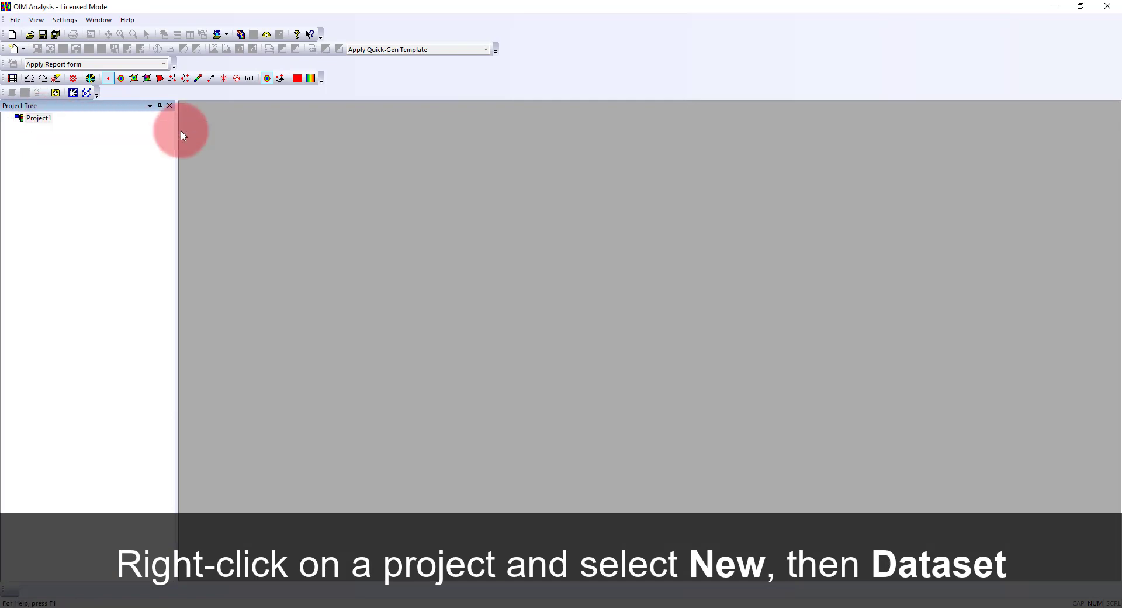
{"action": "scroll", "coordinate": [594, 348], "scroll_direction": "down", "scroll_amount": 1}
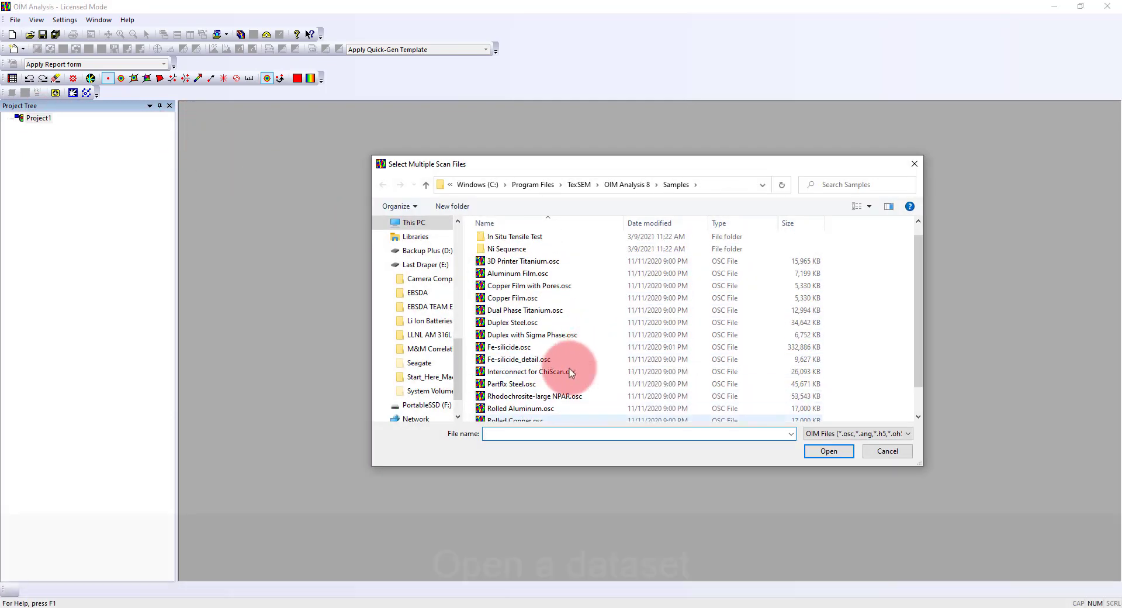
{"action": "double_click", "coordinate": [532, 409]}
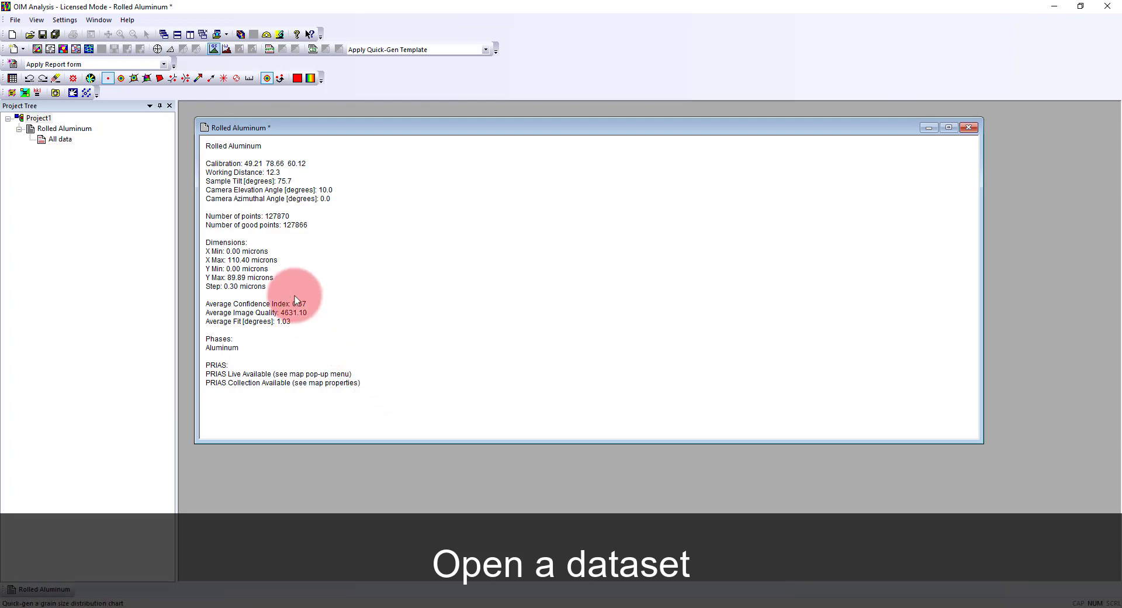
Quick-generate an IPF map, an IQ map and a grain boundary map for the Rolled Aluminum data
{"action": "left_click", "coordinate": [37, 51]}
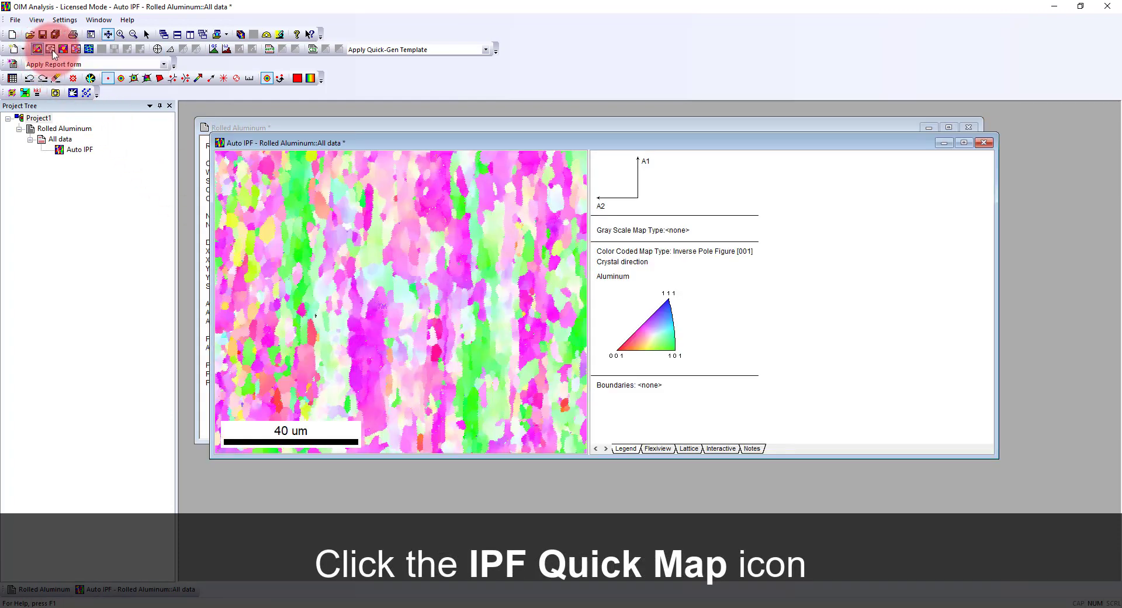
{"action": "left_click", "coordinate": [52, 51]}
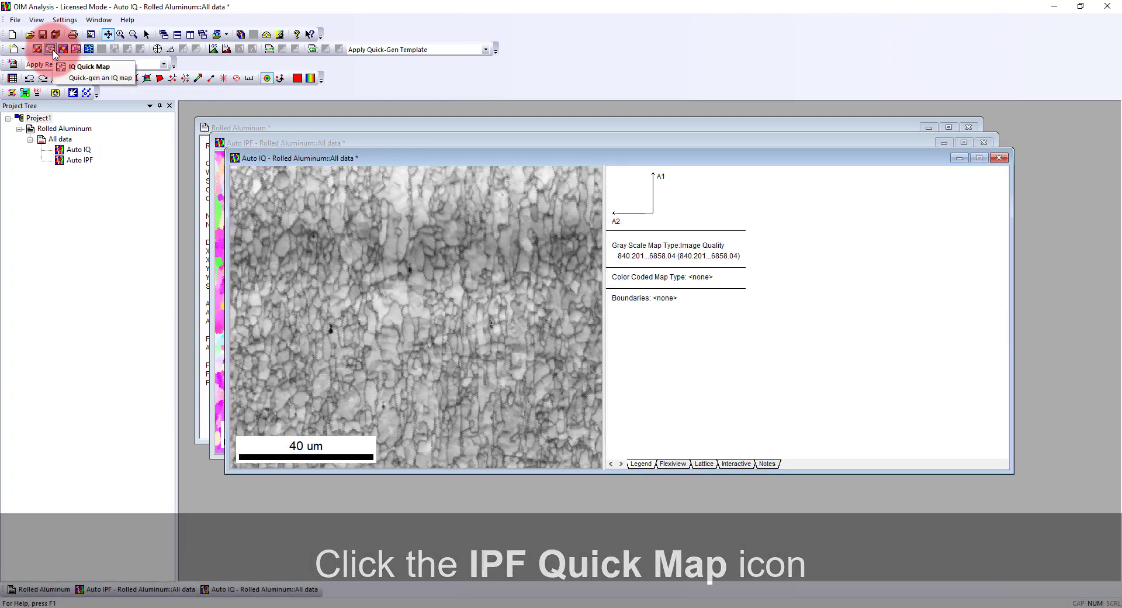
{"action": "left_click", "coordinate": [52, 51]}
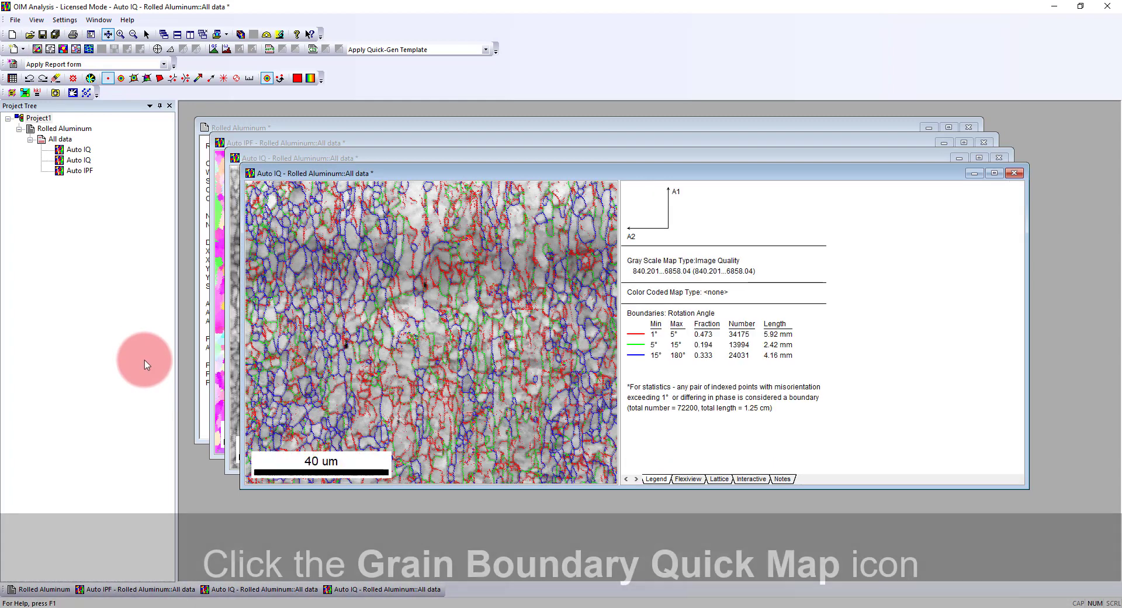
Create a map of all Rolled Aluminum data, color coded by Grain Reference Orientation Deviation - Angle, with grayscale set to <none>
{"action": "right_click", "coordinate": [62, 140]}
{"action": "mouse_move", "coordinate": [128, 146]}
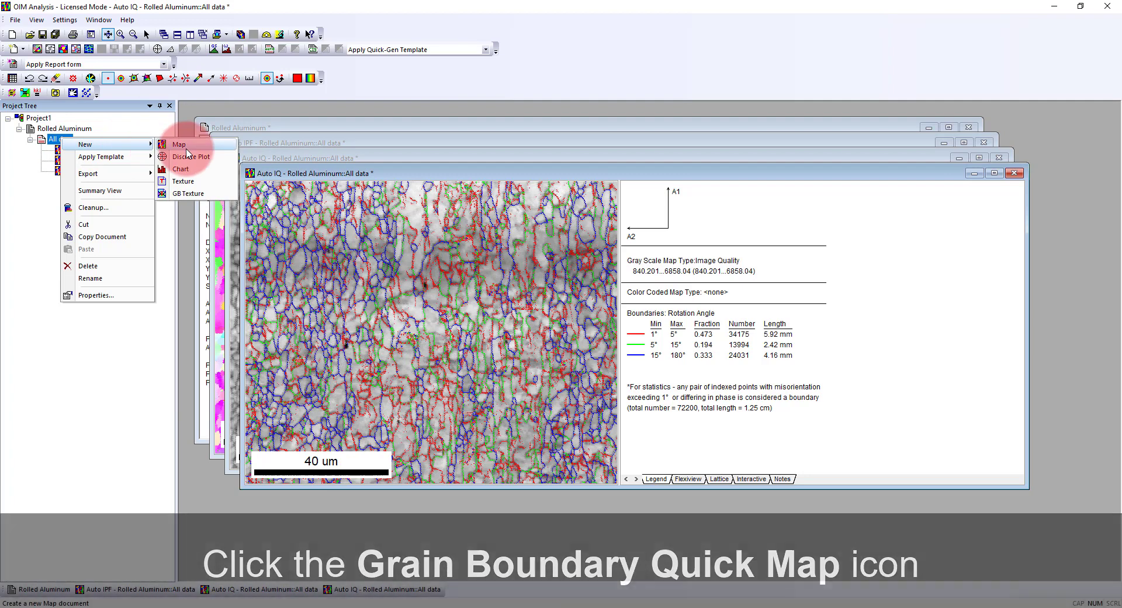
{"action": "left_click", "coordinate": [175, 144]}
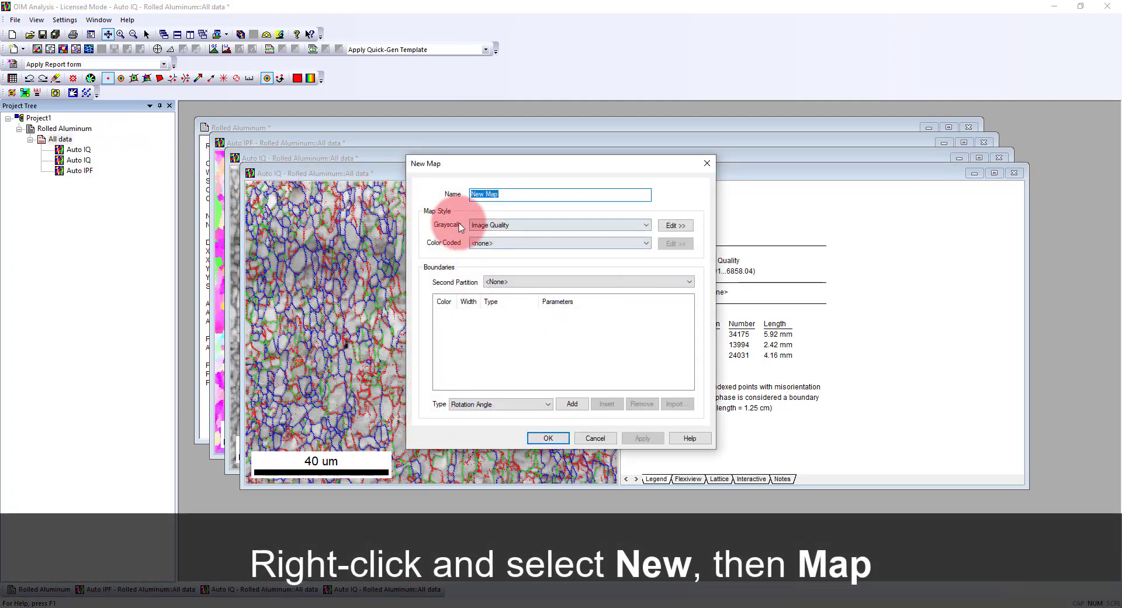
{"action": "left_click", "coordinate": [560, 243]}
{"action": "scroll", "coordinate": [571, 343], "scroll_direction": "down", "scroll_amount": 10}
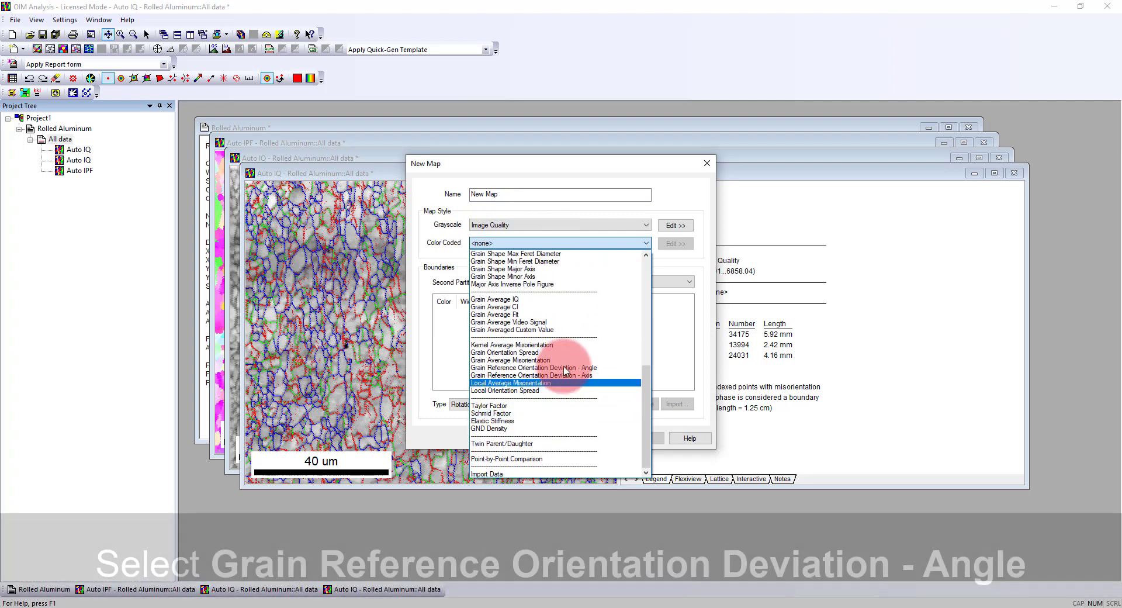
{"action": "left_click", "coordinate": [564, 367]}
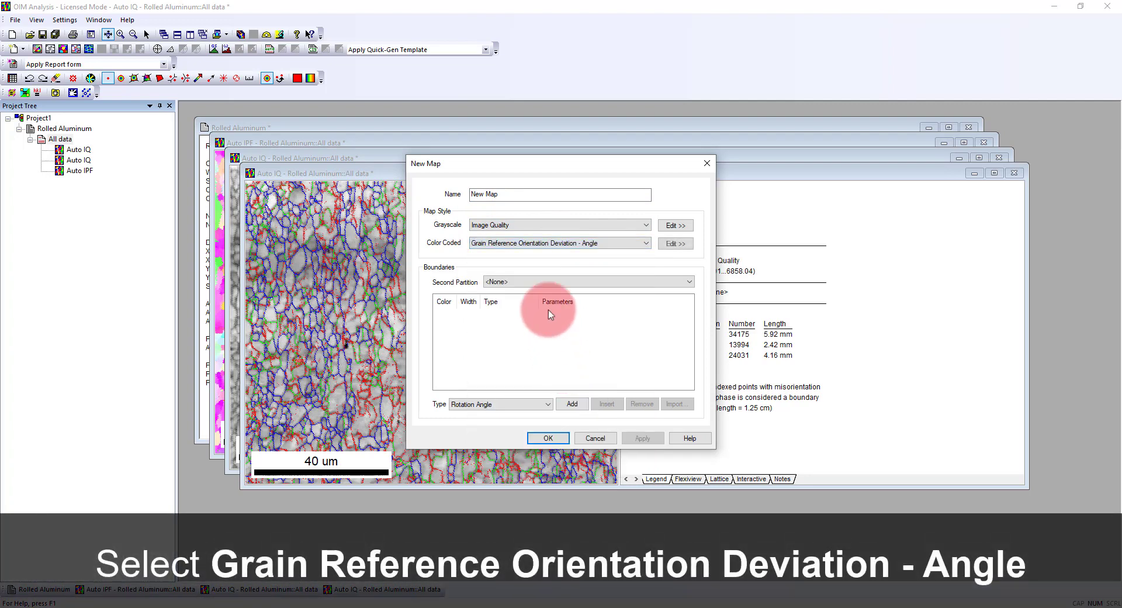
{"action": "left_click", "coordinate": [479, 226]}
{"action": "left_click", "coordinate": [517, 274]}
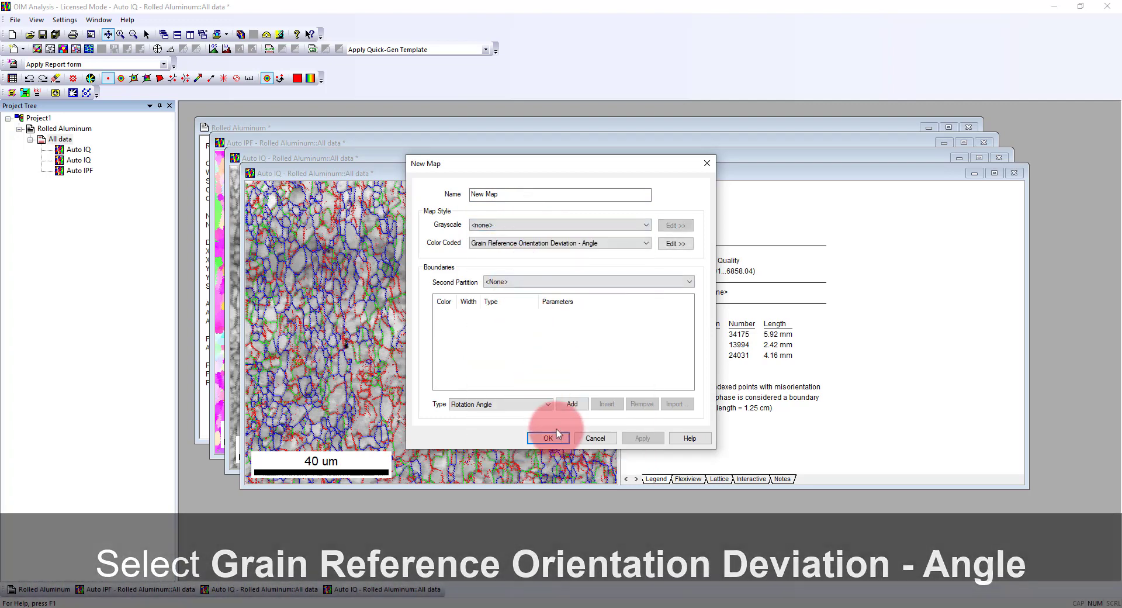
{"action": "left_click", "coordinate": [548, 437]}
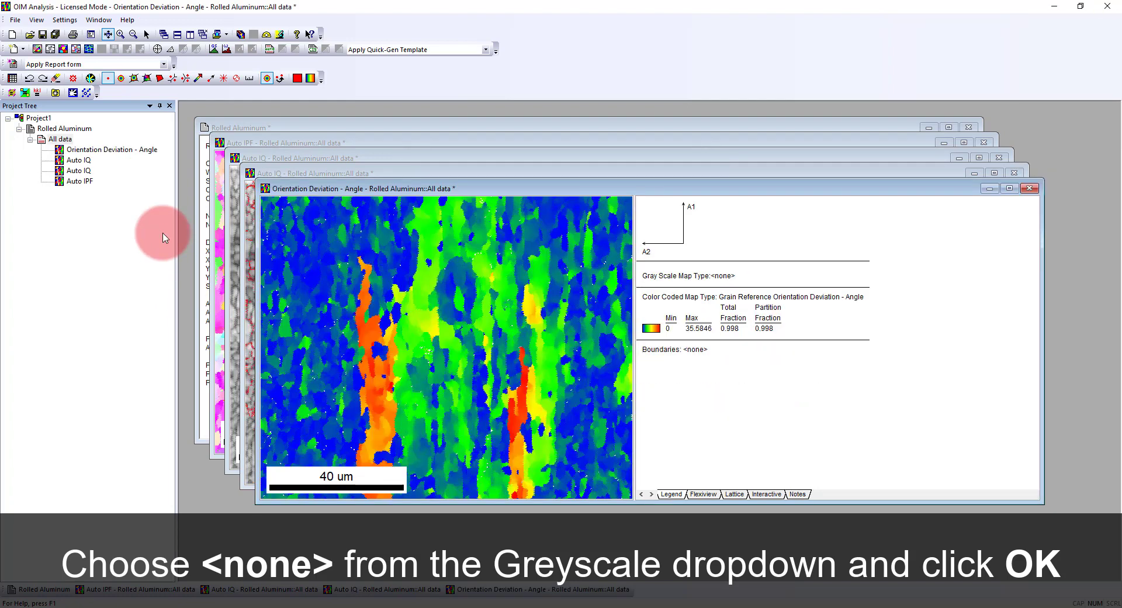
{"action": "right_click", "coordinate": [65, 144]}
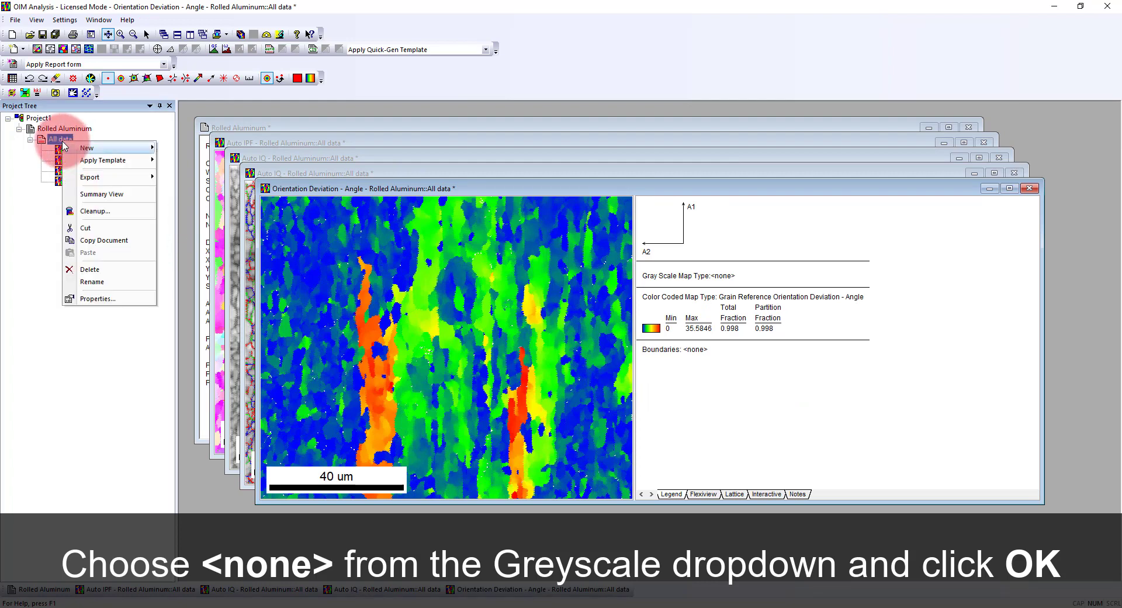
{"action": "mouse_move", "coordinate": [64, 146]}
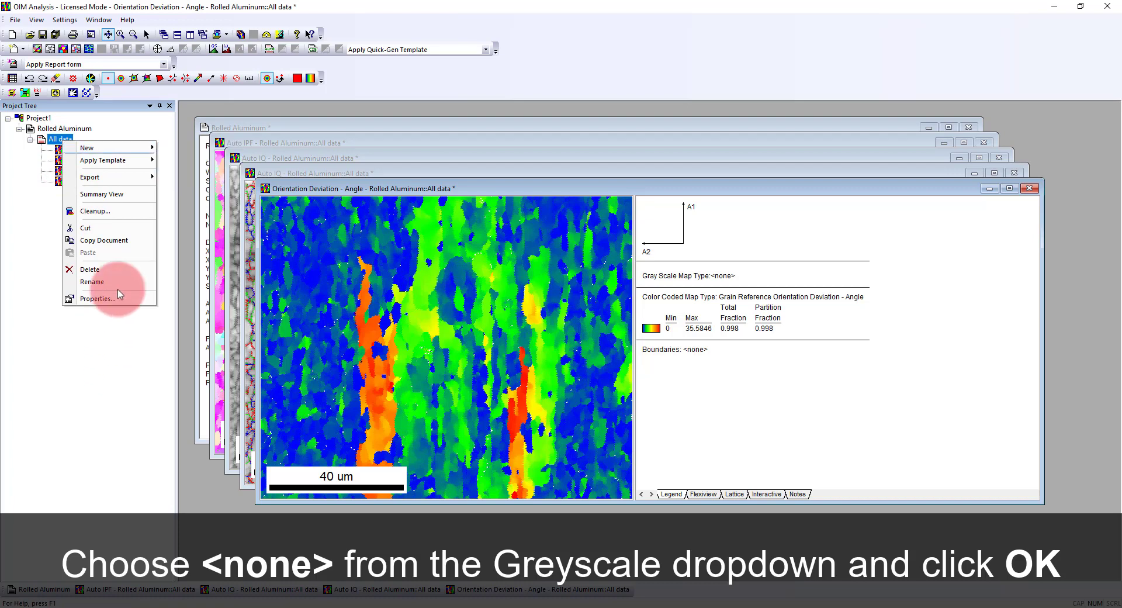
{"action": "key", "text": "Escape"}
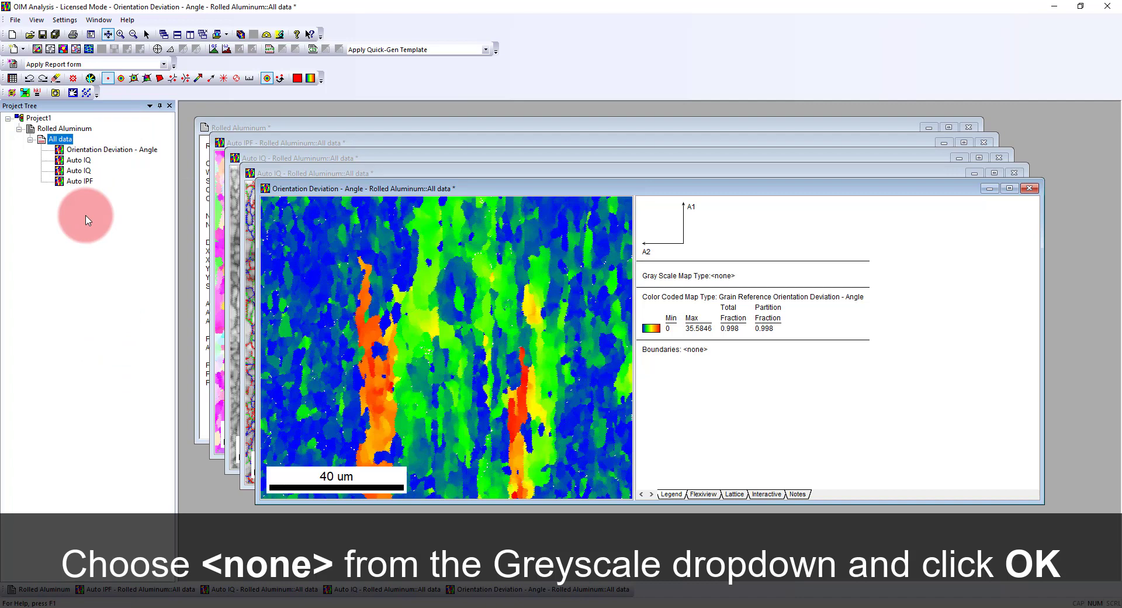
Export the Rolled Aluminum dataset as a dataset template named "template example" in the Templates folder
{"action": "right_click", "coordinate": [60, 129]}
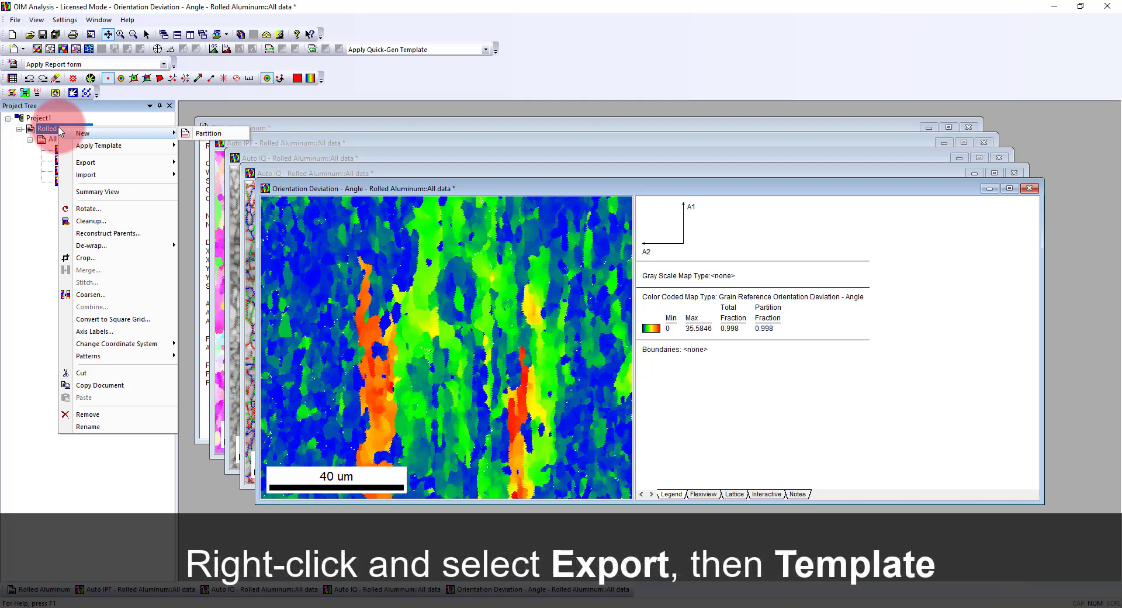
{"action": "mouse_move", "coordinate": [99, 164]}
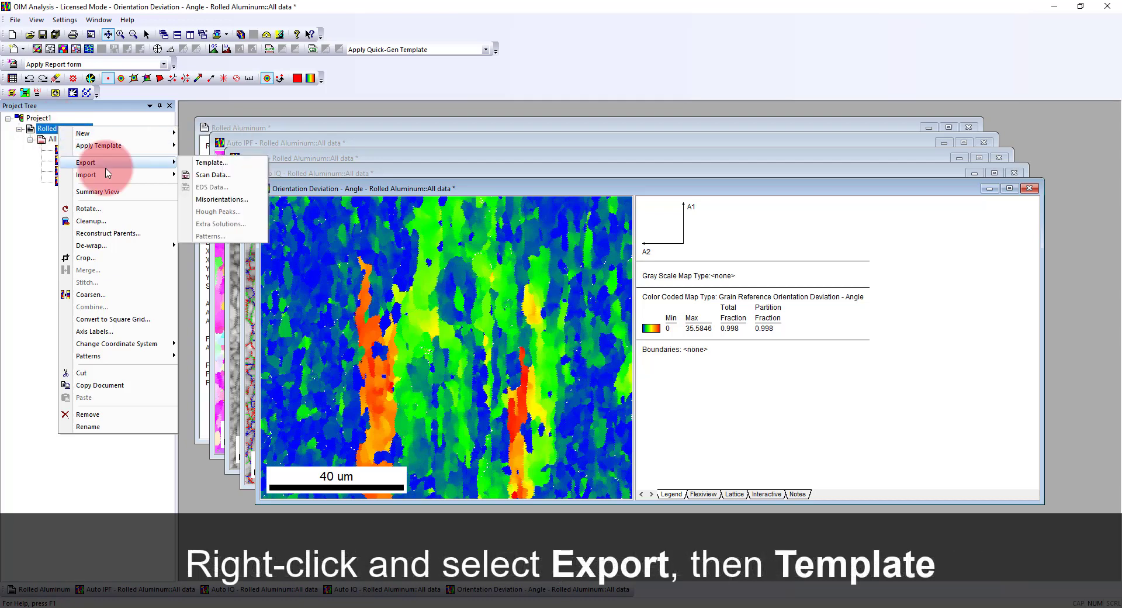
{"action": "left_click", "coordinate": [222, 167]}
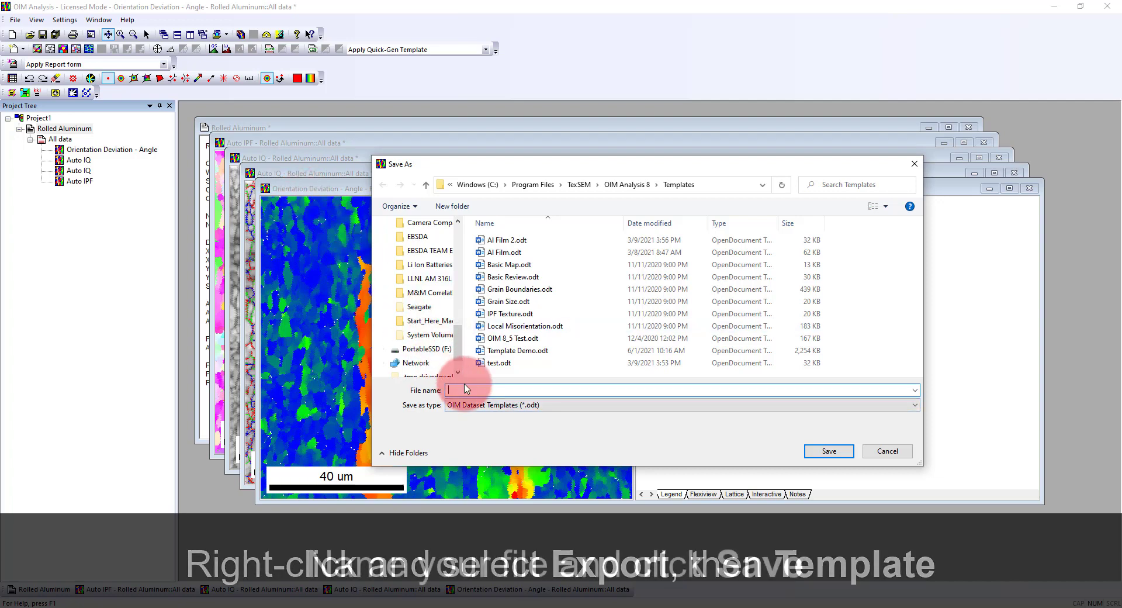
{"action": "type", "text": "temp"}
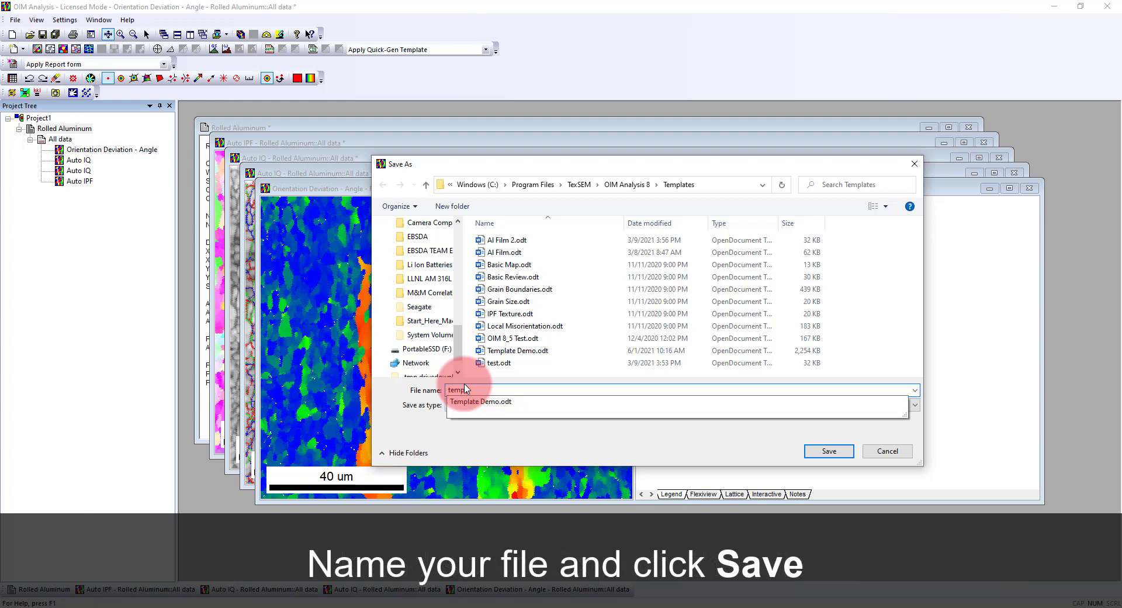
{"action": "type", "text": "late example"}
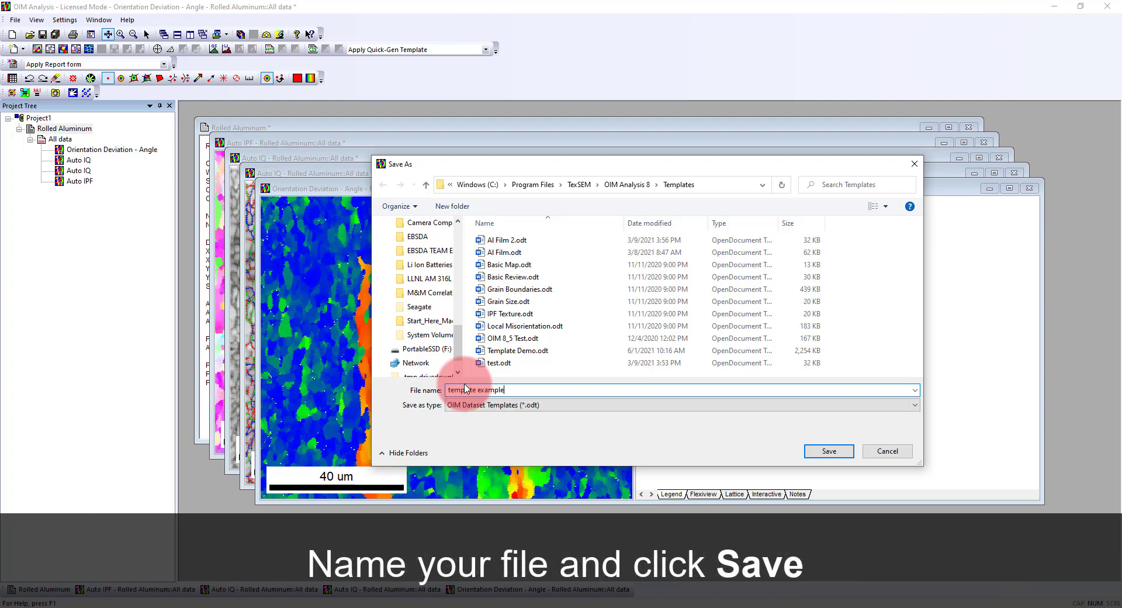
{"action": "left_click", "coordinate": [830, 451]}
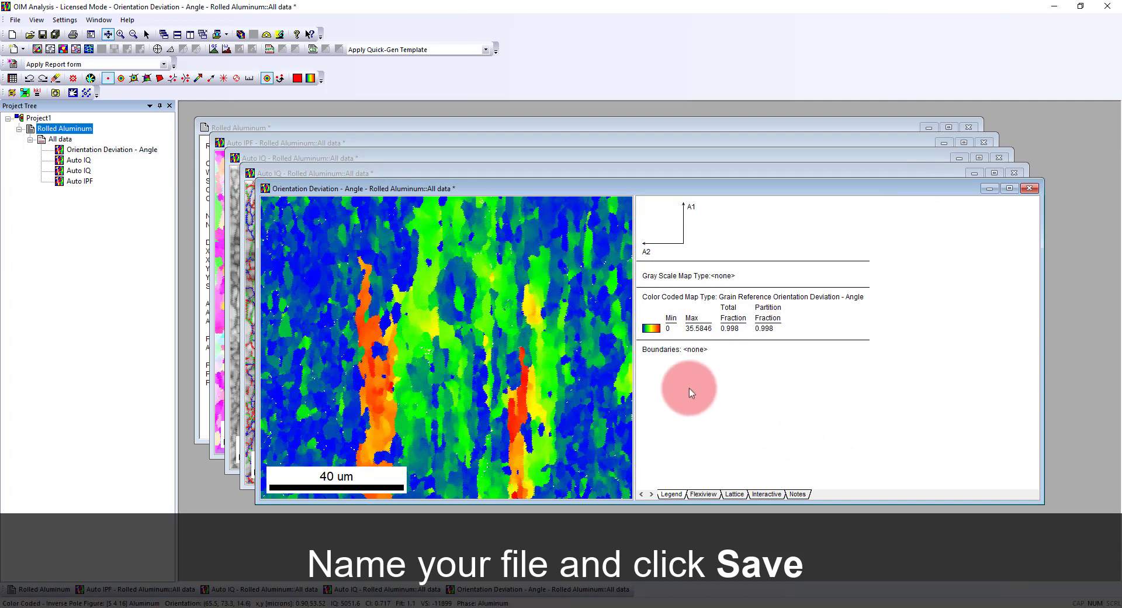
Add the Rolled Copper.osc sample scan to Project1 as a new dataset
{"action": "left_click", "coordinate": [36, 119]}
{"action": "right_click", "coordinate": [36, 123]}
{"action": "left_click", "coordinate": [88, 125]}
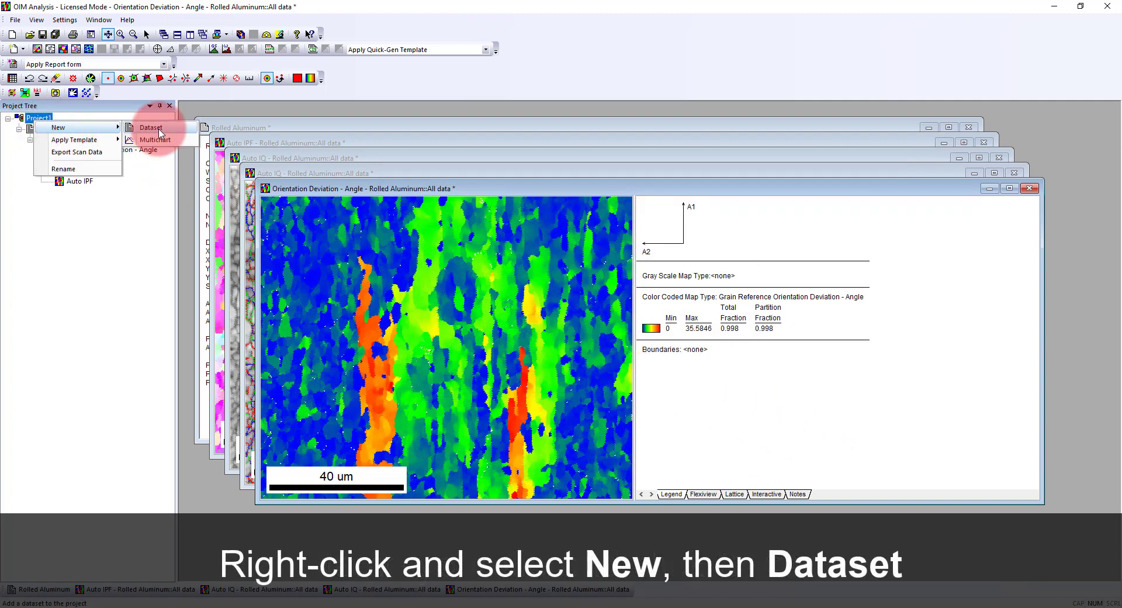
{"action": "left_click", "coordinate": [156, 127]}
{"action": "left_click_drag", "start_coordinate": [918, 458], "coordinate": [918, 459]}
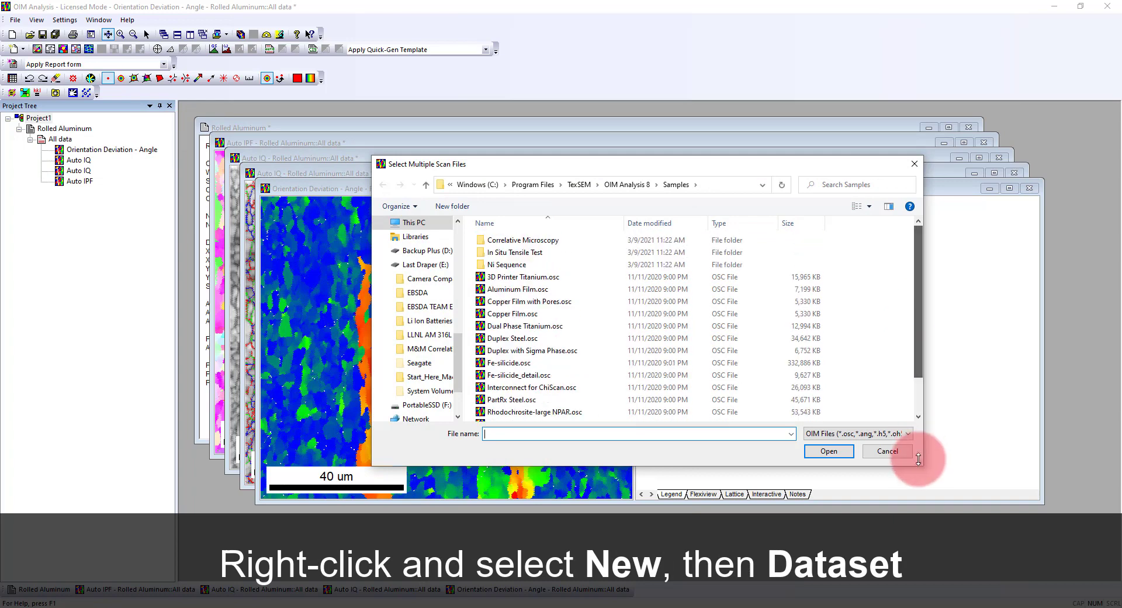
{"action": "scroll", "coordinate": [918, 462], "scroll_direction": "down", "scroll_amount": 2}
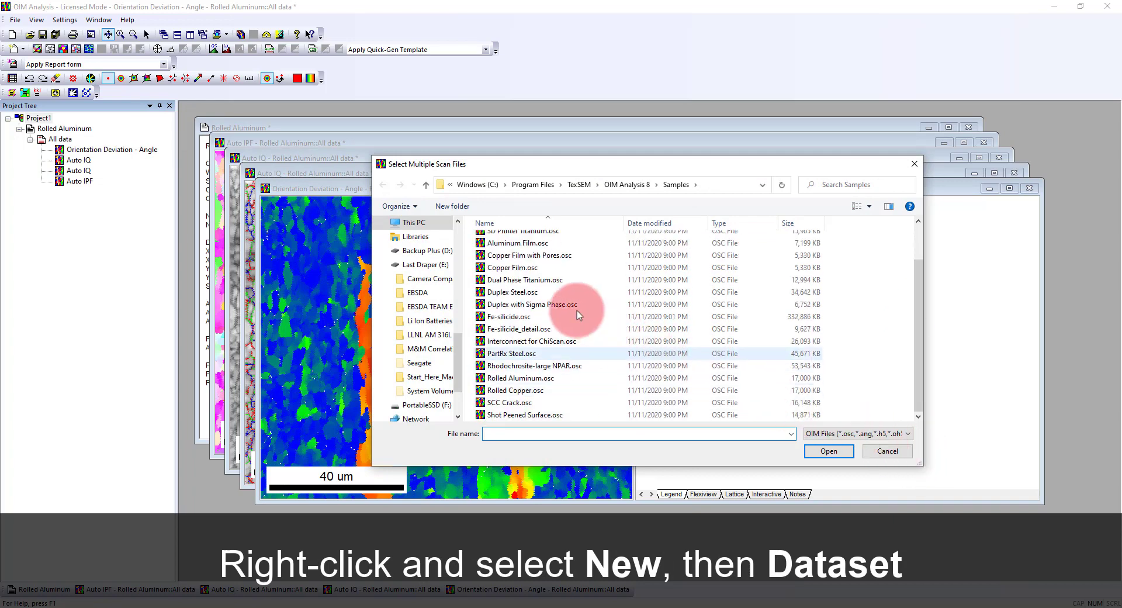
{"action": "scroll", "coordinate": [565, 310], "scroll_direction": "up", "scroll_amount": 1}
{"action": "scroll", "coordinate": [566, 310], "scroll_direction": "down", "scroll_amount": 1}
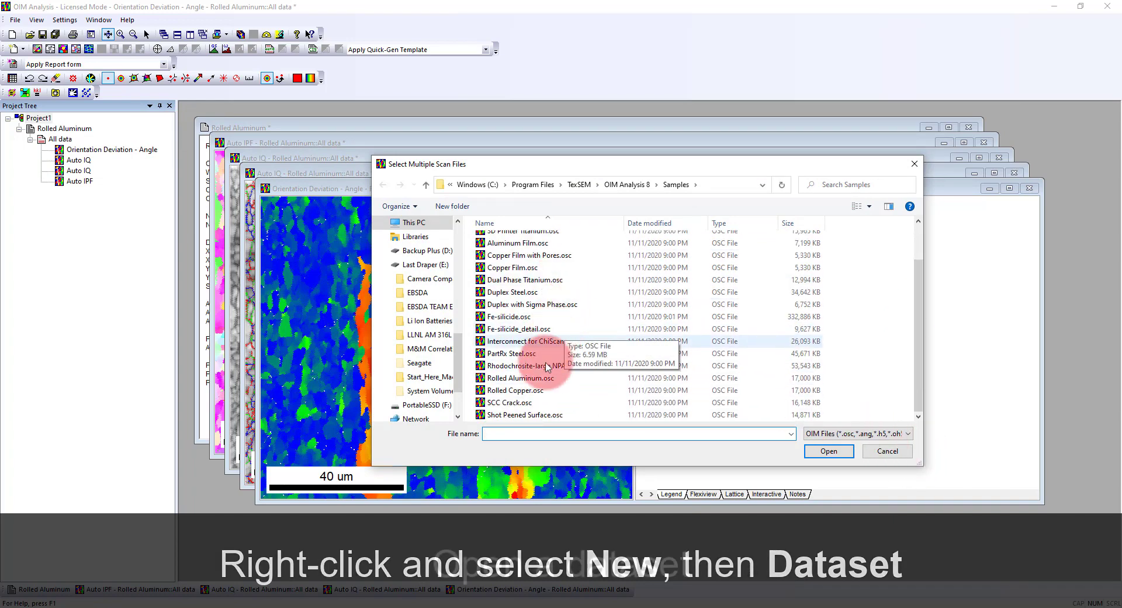
{"action": "double_click", "coordinate": [538, 390]}
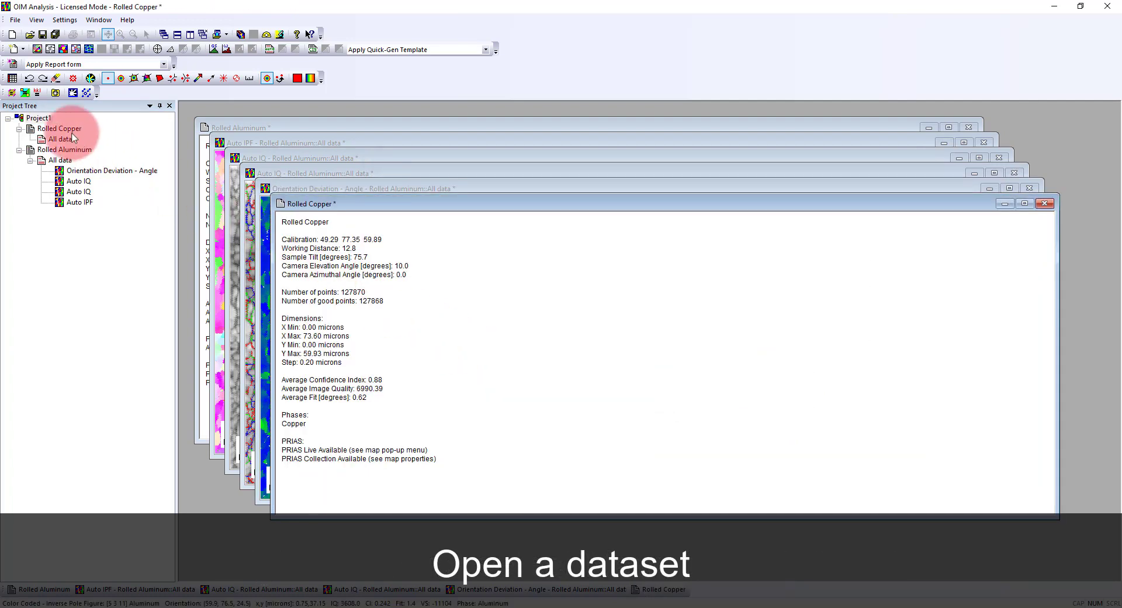
Apply the dataset template "template example.odt" to the Rolled Copper dataset
{"action": "right_click", "coordinate": [65, 130]}
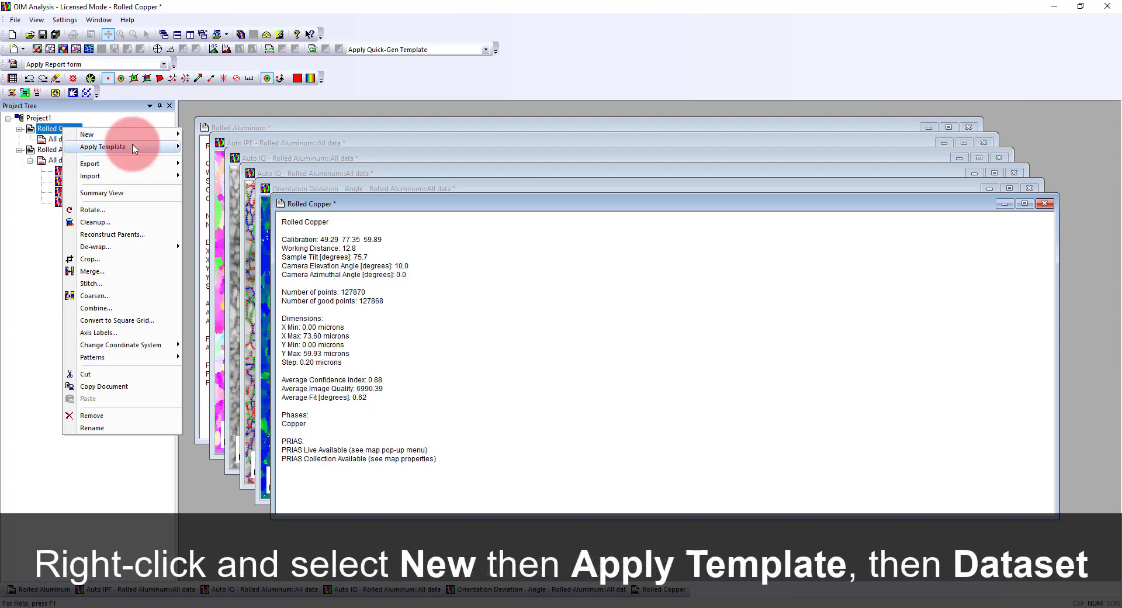
{"action": "mouse_move", "coordinate": [134, 149]}
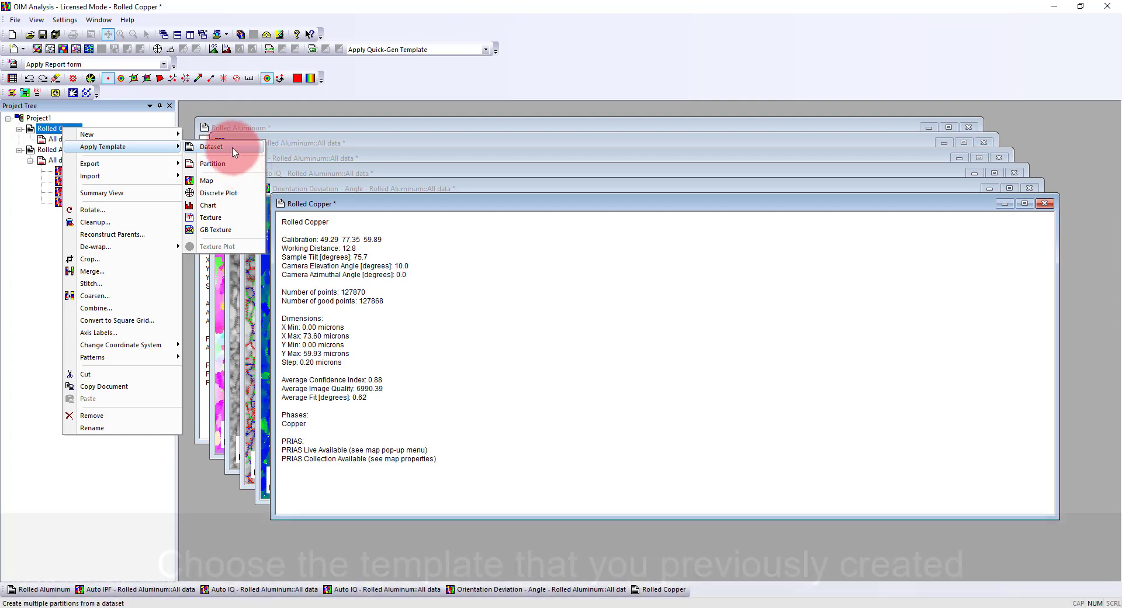
{"action": "left_click", "coordinate": [232, 149]}
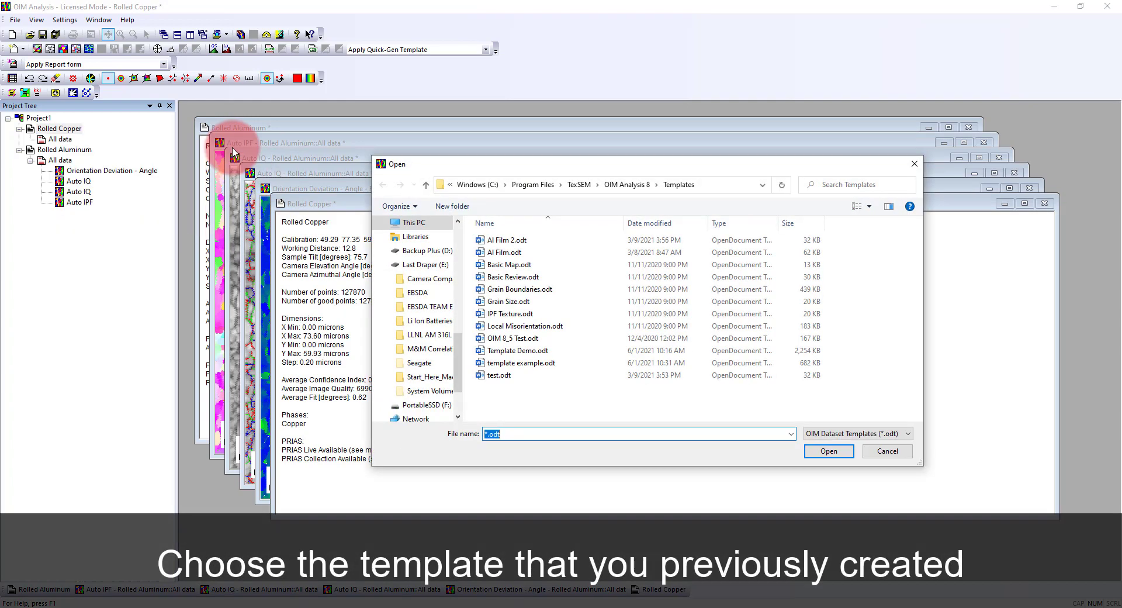
{"action": "double_click", "coordinate": [531, 364]}
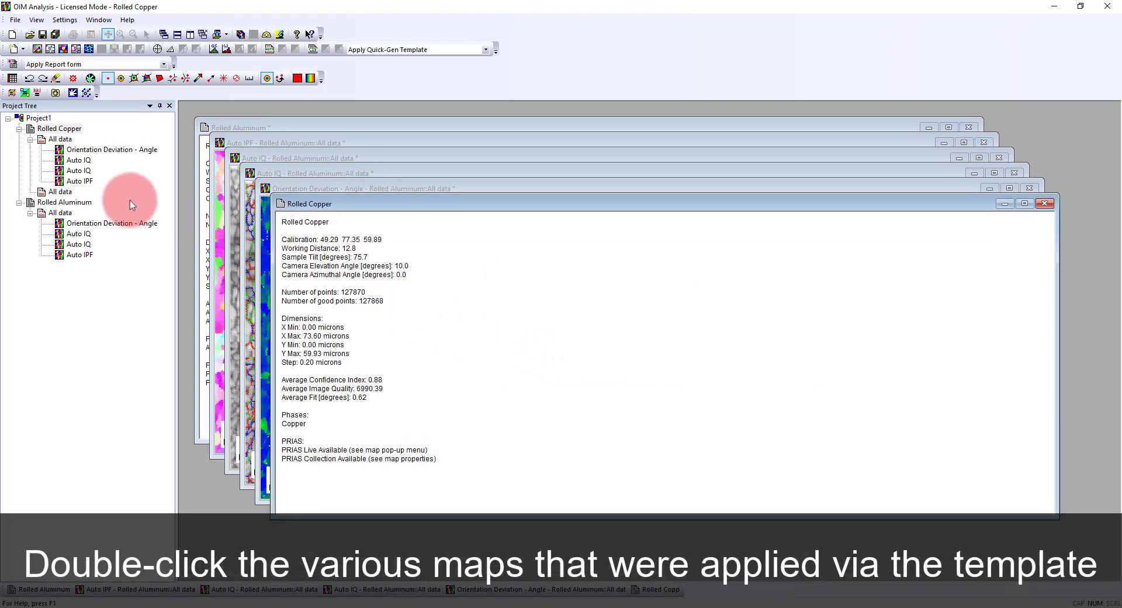
View the Auto IPF, both Auto IQ and the Orientation Deviation - Angle maps of Rolled Copper, and close all windows
{"action": "double_click", "coordinate": [82, 182]}
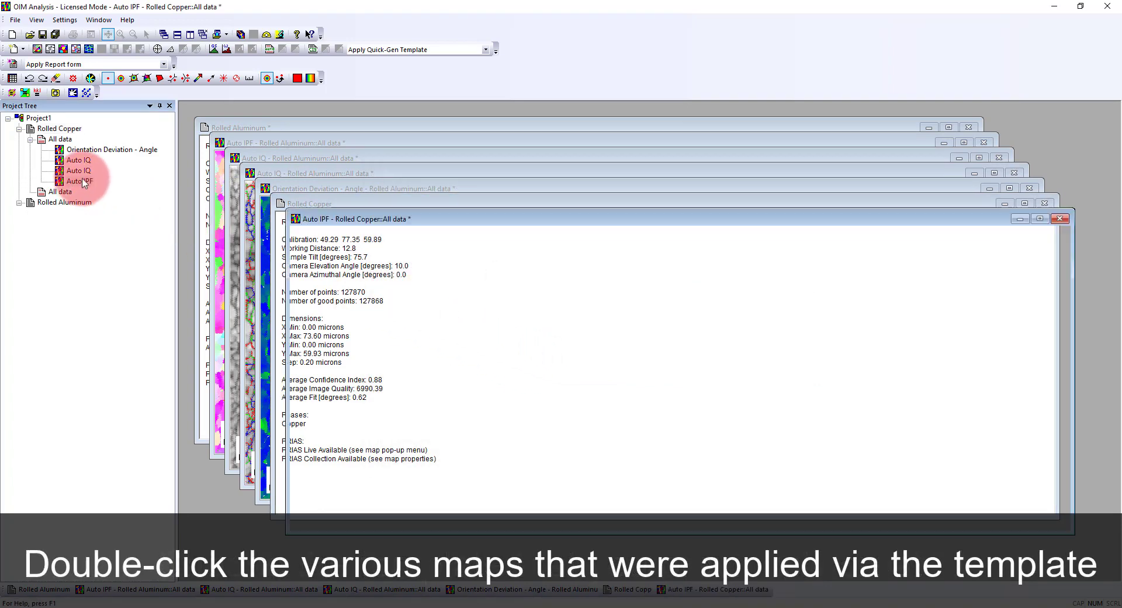
{"action": "double_click", "coordinate": [86, 171]}
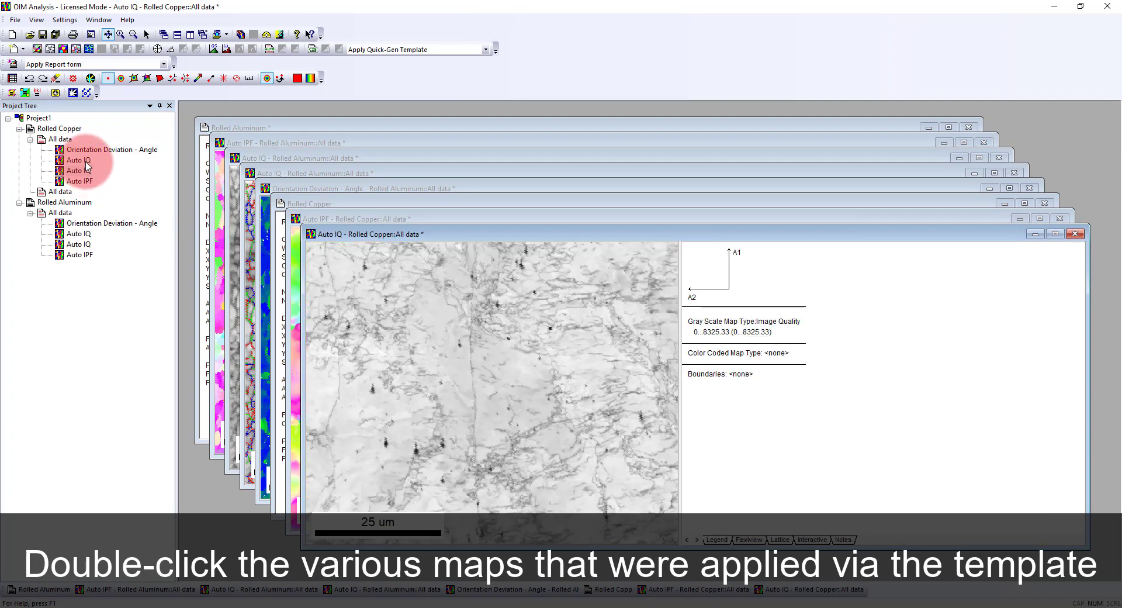
{"action": "double_click", "coordinate": [79, 160]}
{"action": "double_click", "coordinate": [99, 150]}
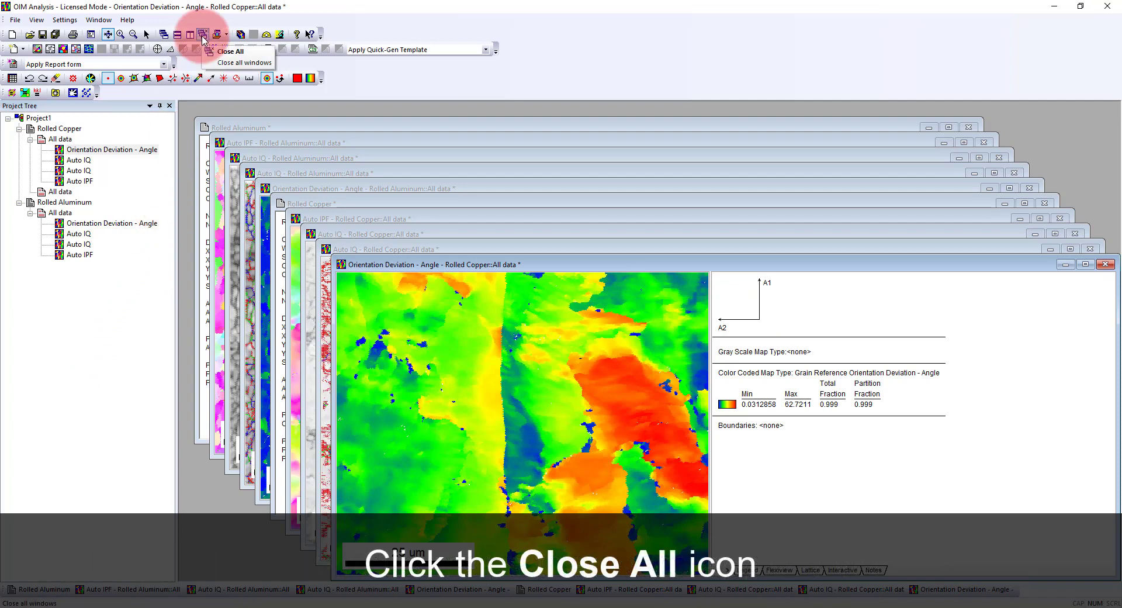
{"action": "left_click", "coordinate": [202, 36]}
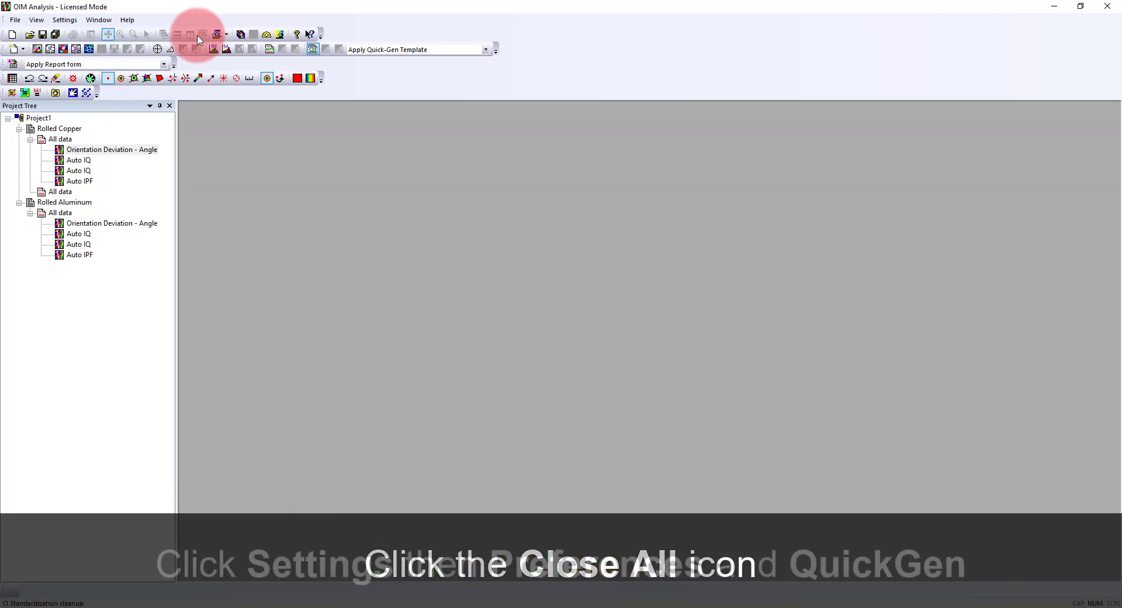
Assign "template example.odt" as the first custom QuickGen dataset template in the preferences
{"action": "left_click", "coordinate": [64, 20]}
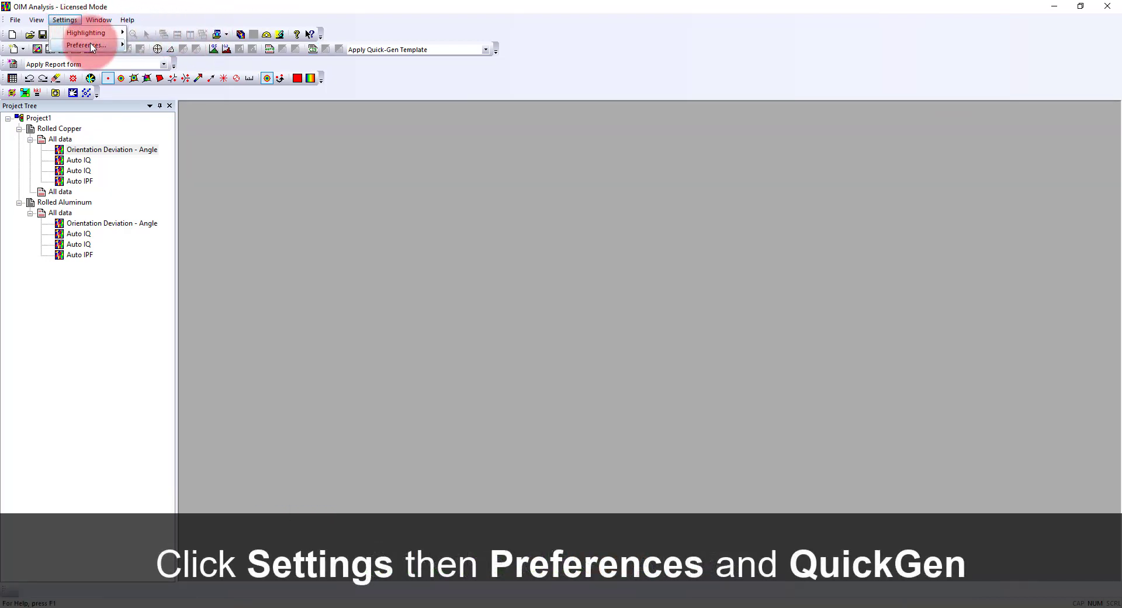
{"action": "left_click", "coordinate": [91, 45]}
{"action": "left_click", "coordinate": [183, 74]}
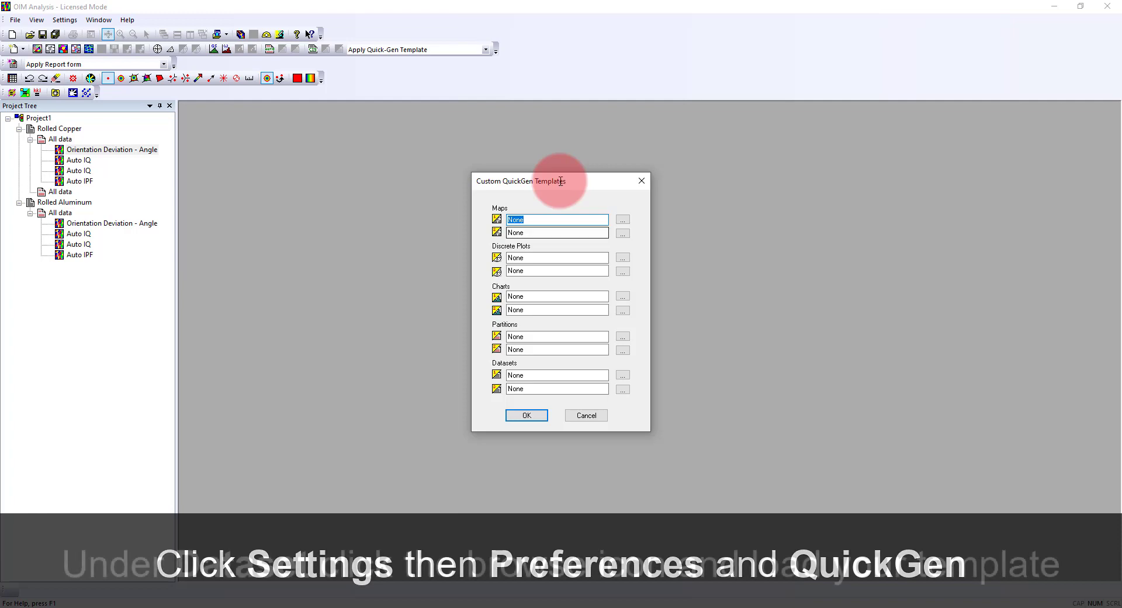
{"action": "left_click", "coordinate": [622, 374]}
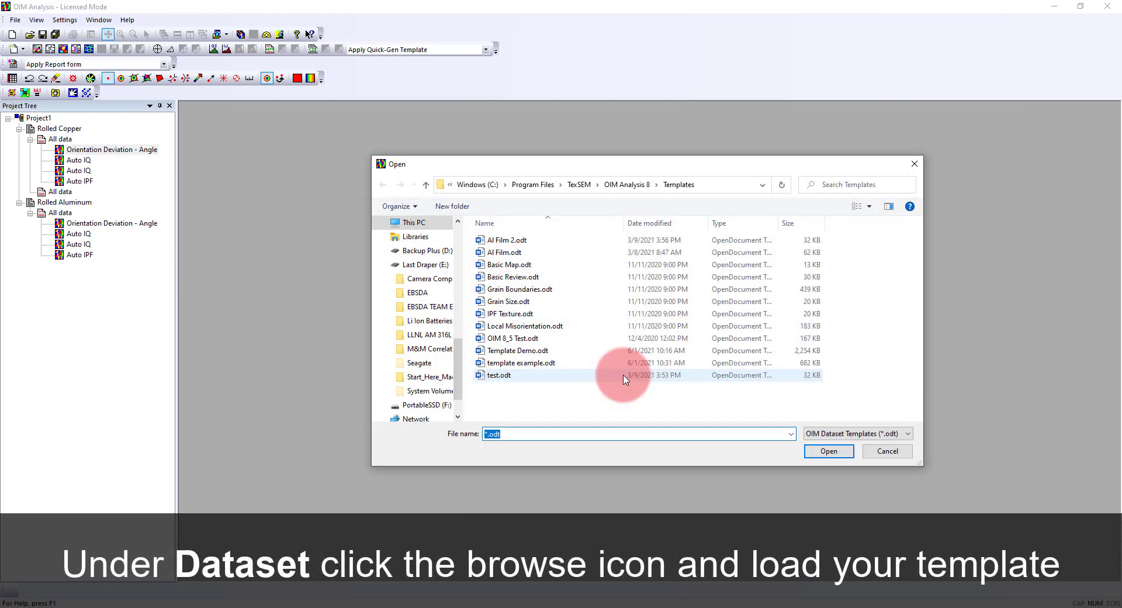
{"action": "double_click", "coordinate": [533, 363]}
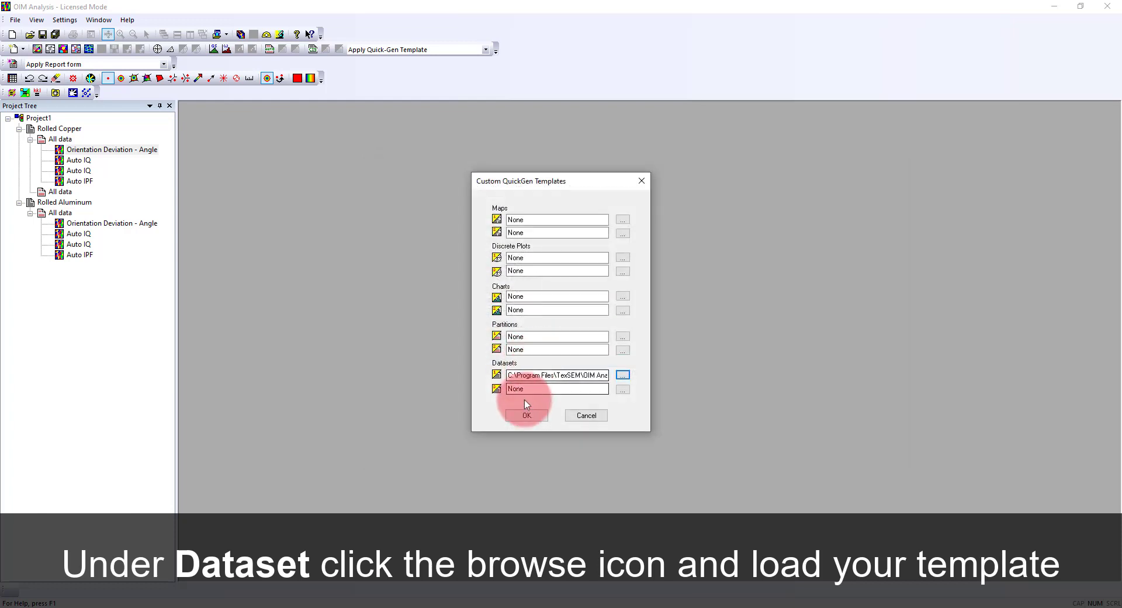
{"action": "left_click", "coordinate": [525, 415]}
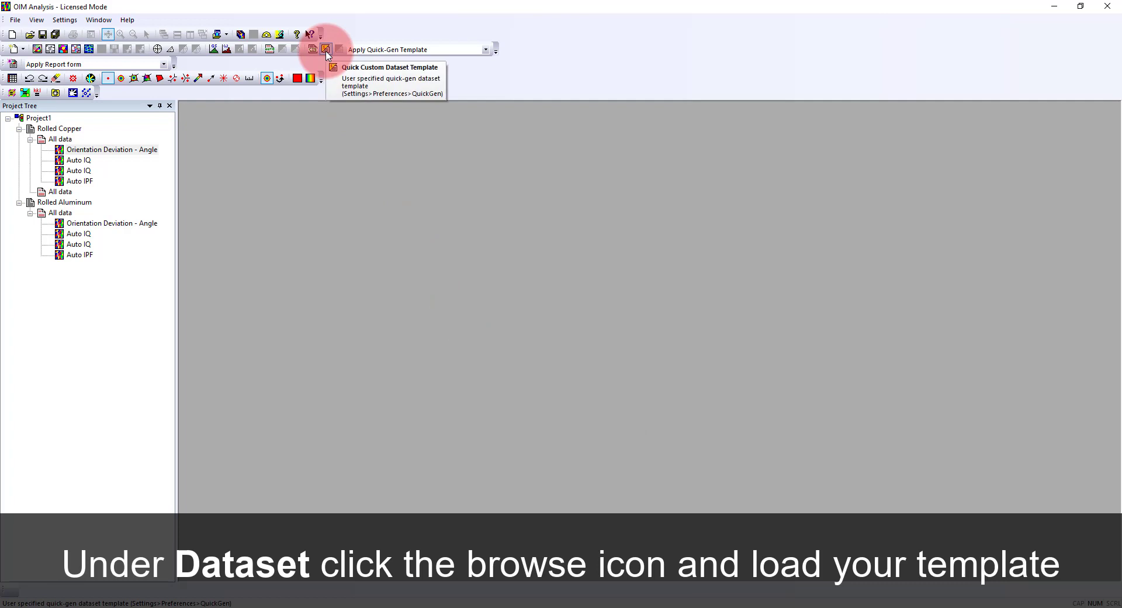
Add the Aluminum Film.osc sample scan to Project1 as a new dataset and apply the quick custom dataset template to it
{"action": "right_click", "coordinate": [35, 118]}
{"action": "left_click", "coordinate": [140, 124]}
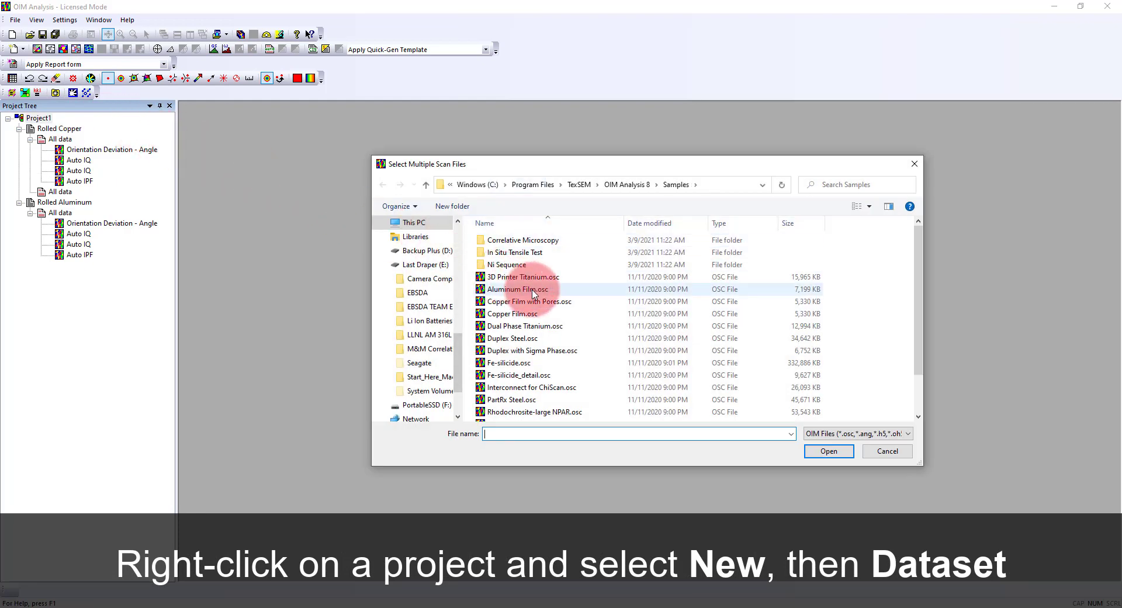
{"action": "double_click", "coordinate": [533, 294]}
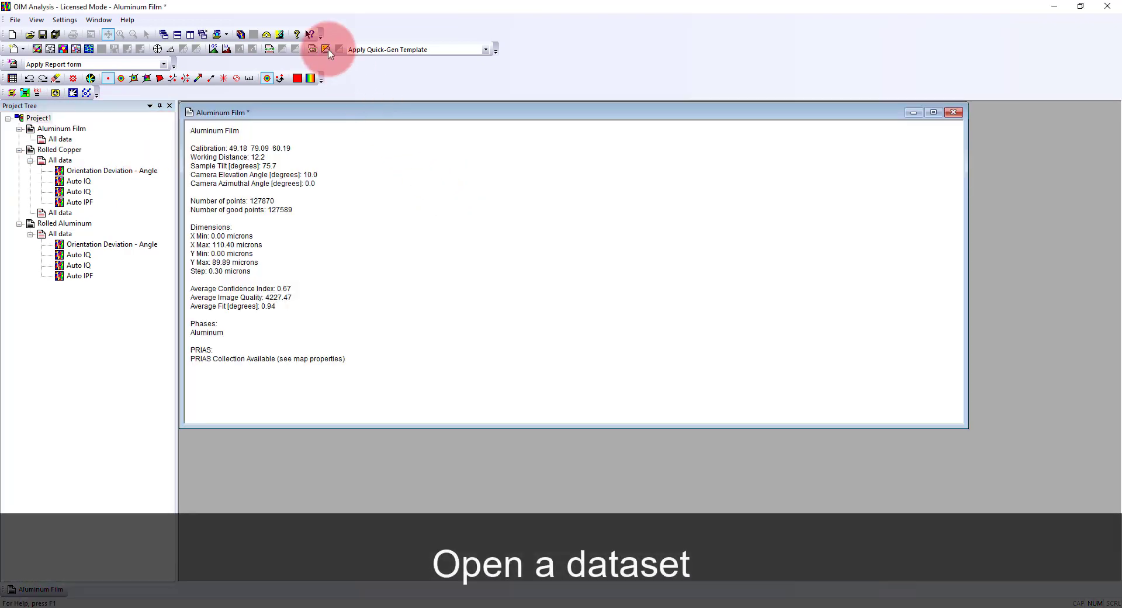
{"action": "left_click", "coordinate": [326, 50]}
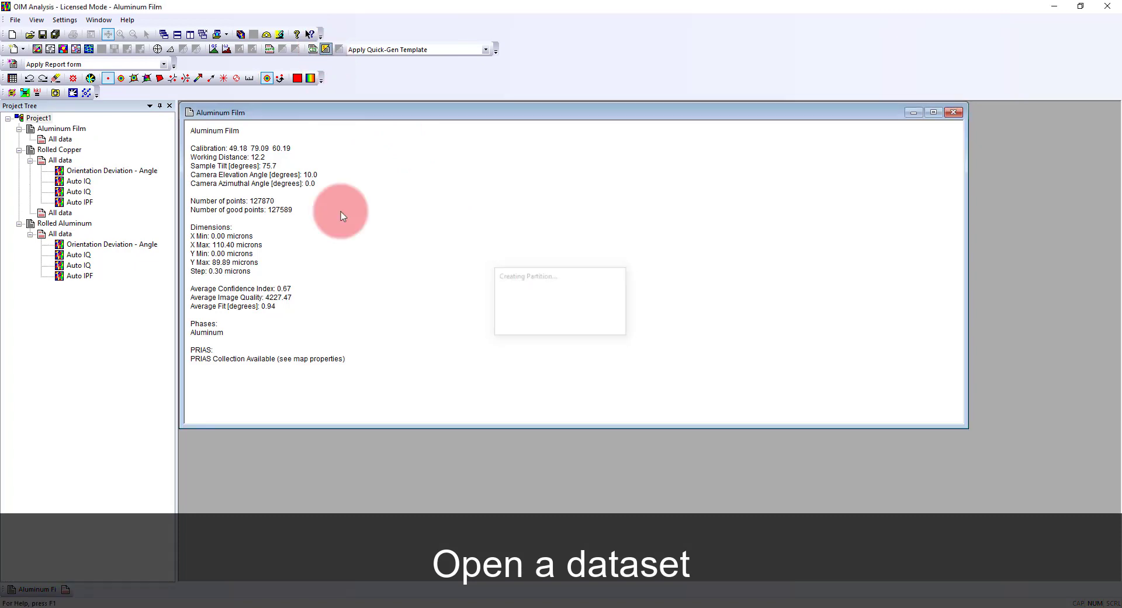